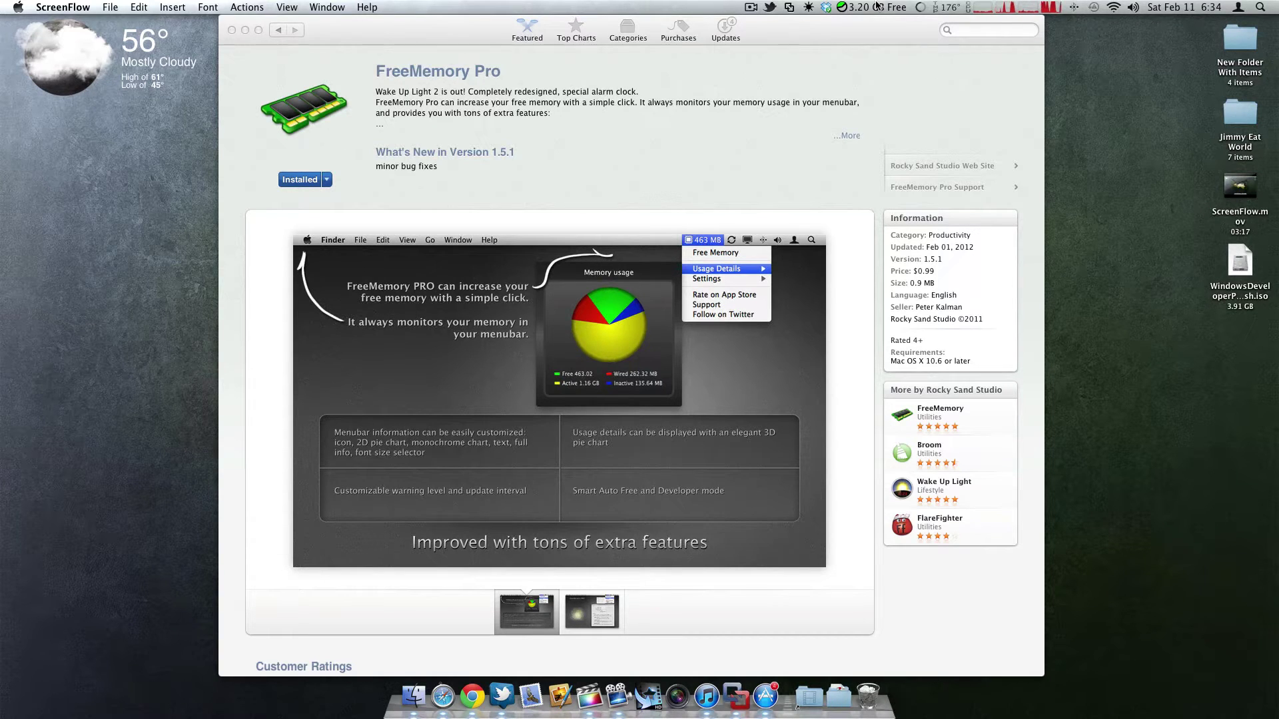
# Check the memory pie chart, then launch Activity Monitor from the CPU menu and move it top right.
pyautogui.click(877, 6)
pyautogui.moveTo(885, 42)
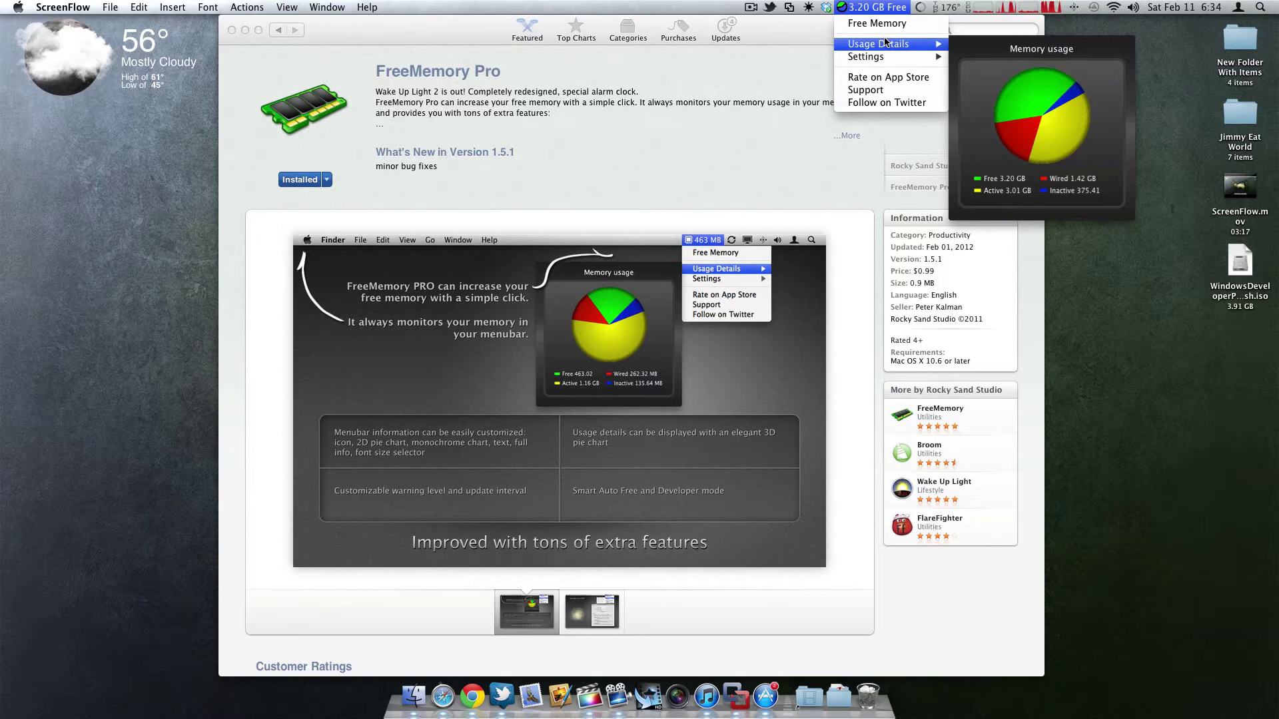
pyautogui.click(1013, 7)
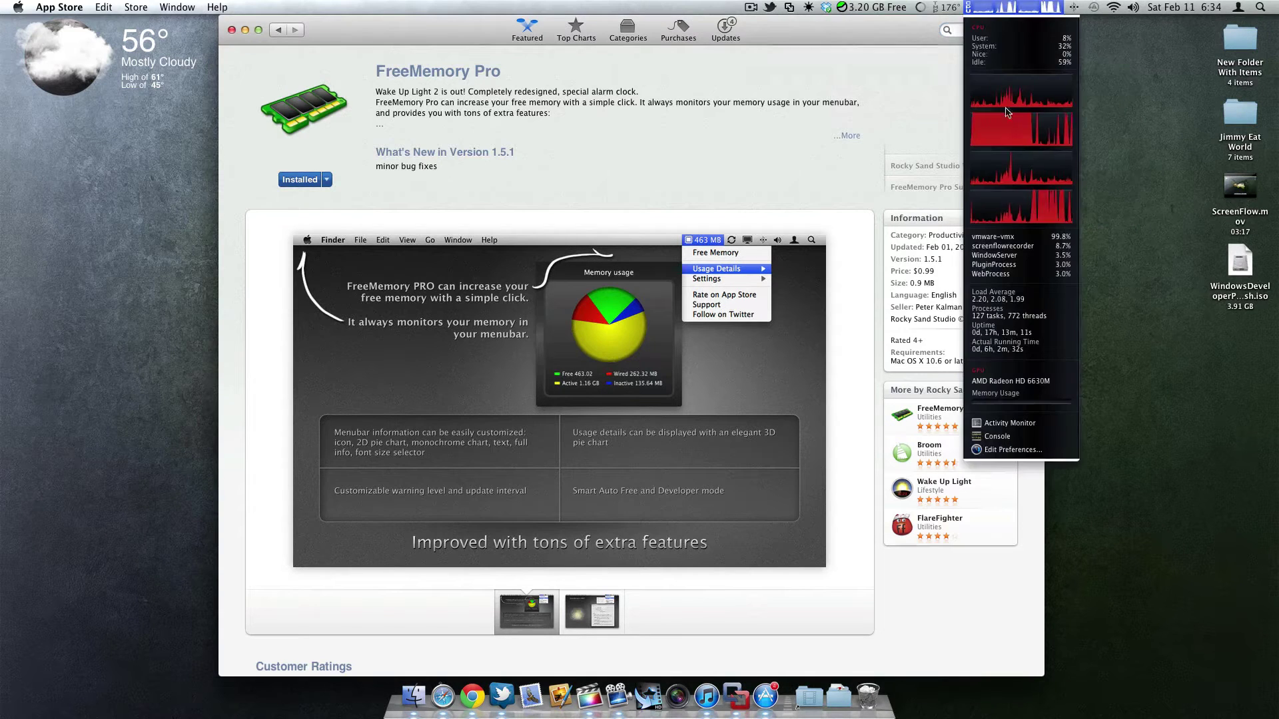
pyautogui.click(1023, 430)
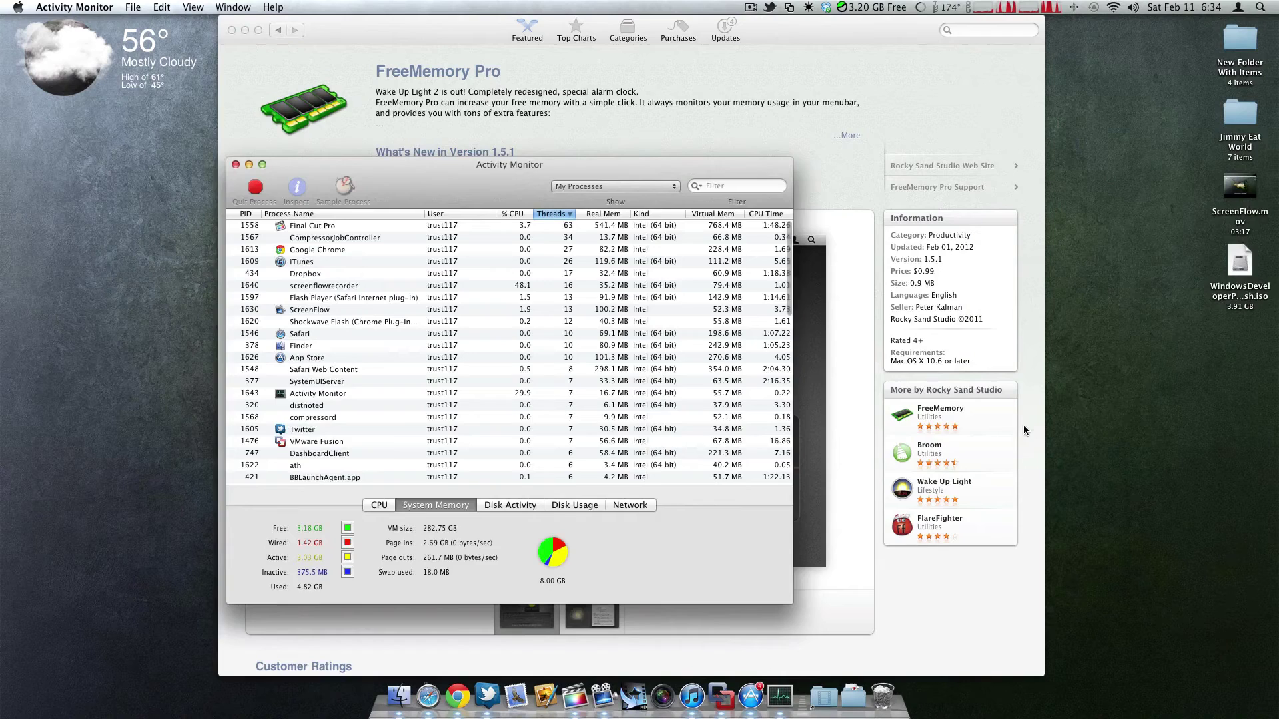
pyautogui.moveTo(497, 169); pyautogui.dragTo(884, 77)
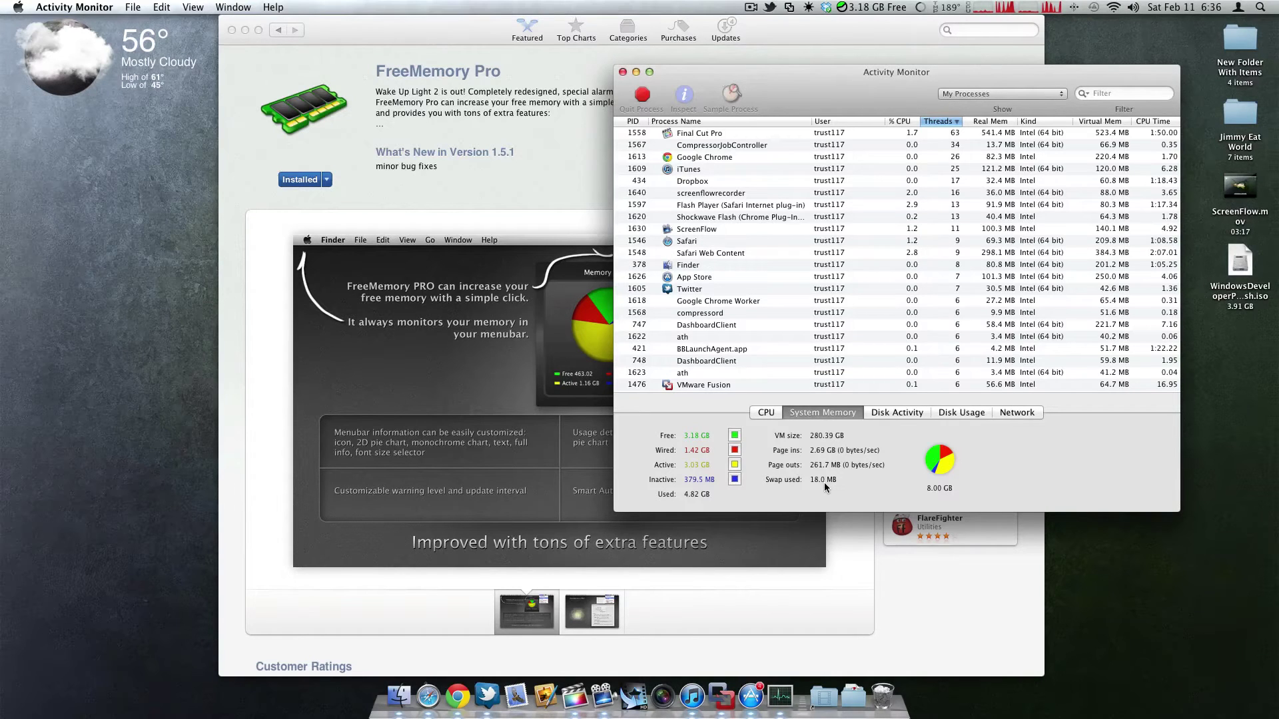
# Quit Safari, Google Chrome and Twitter from their Dock menus.
pyautogui.click(858, 8)
pyautogui.click(877, 23)
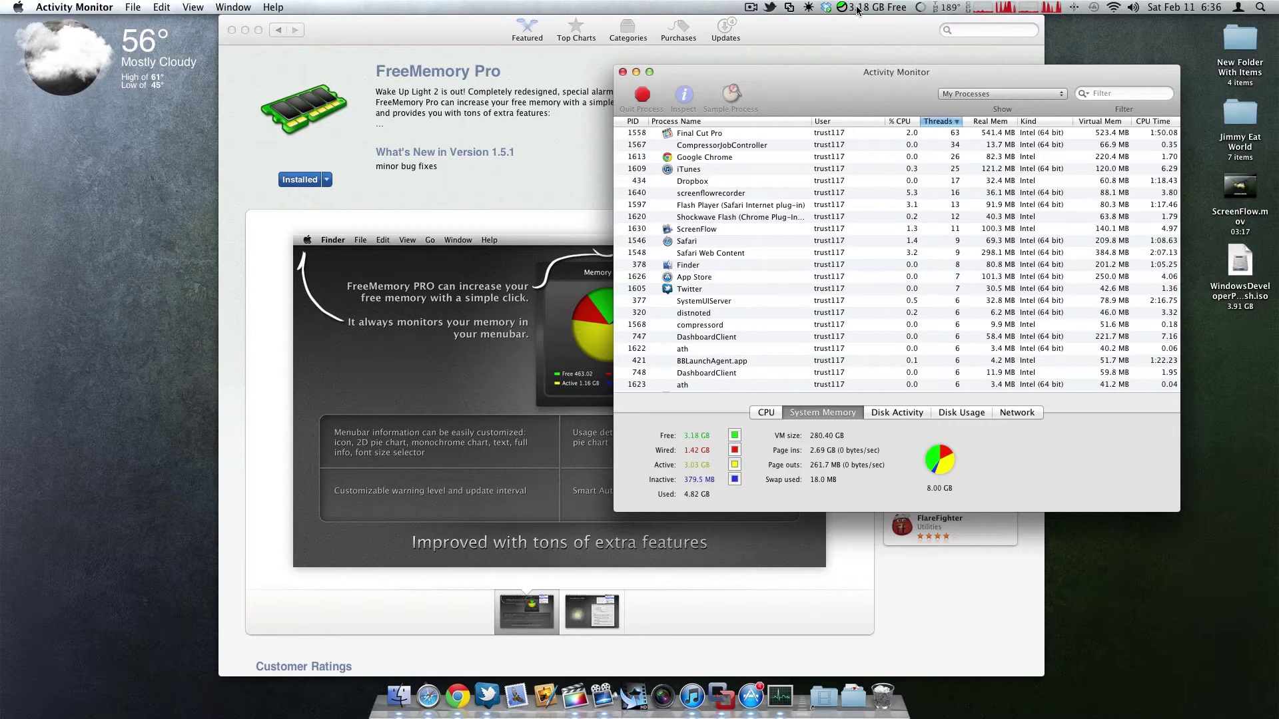
pyautogui.rightClick(448, 695)
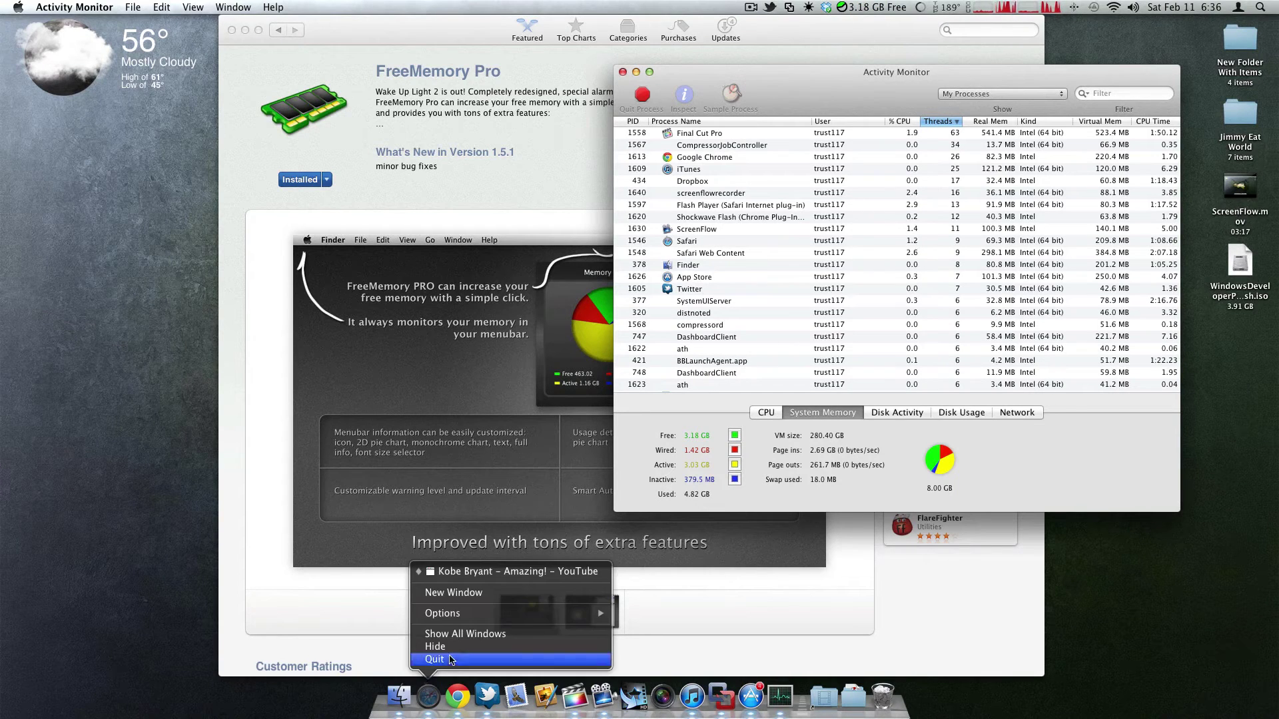
pyautogui.click(448, 694)
pyautogui.rightClick(455, 696)
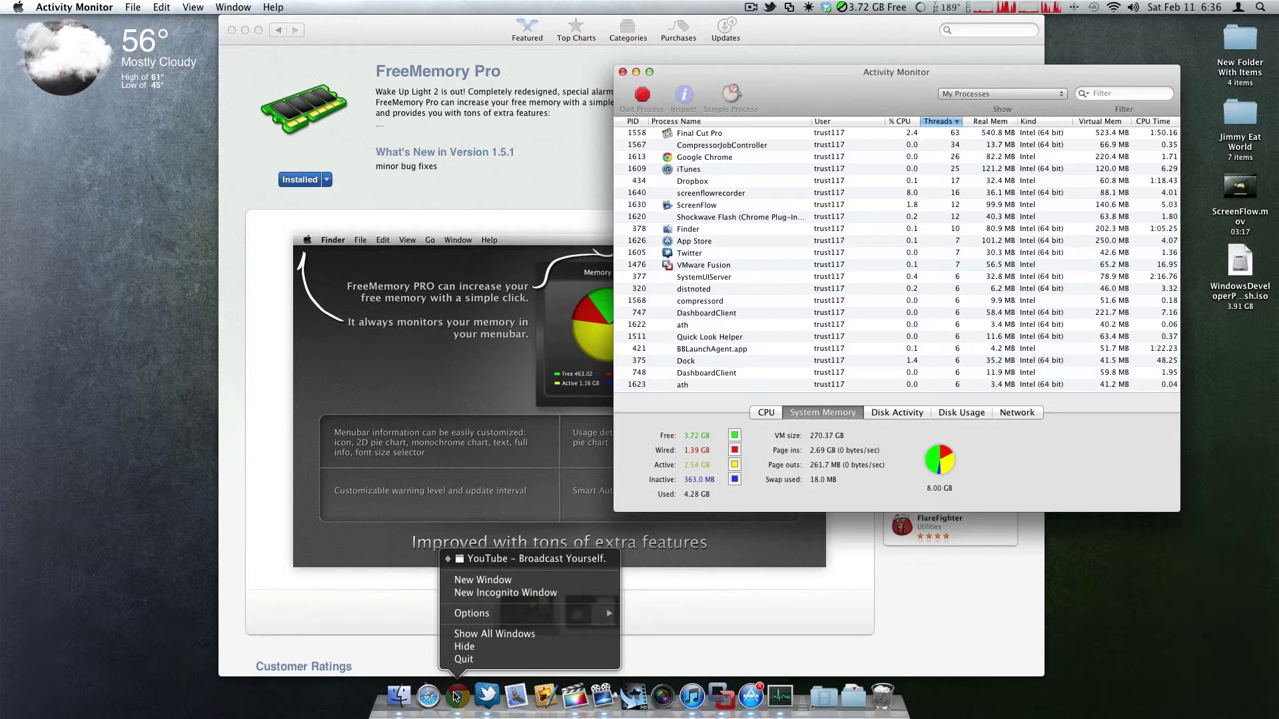
pyautogui.click(478, 659)
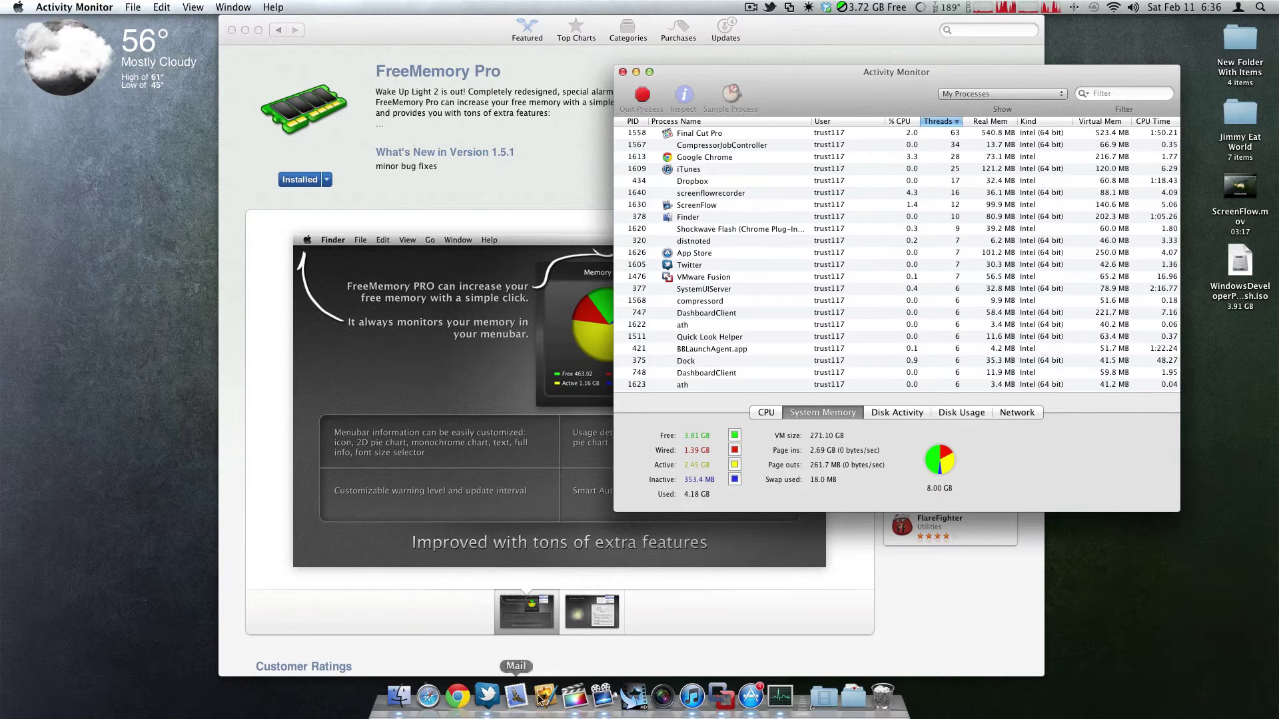
pyautogui.rightClick(489, 698)
pyautogui.click(496, 665)
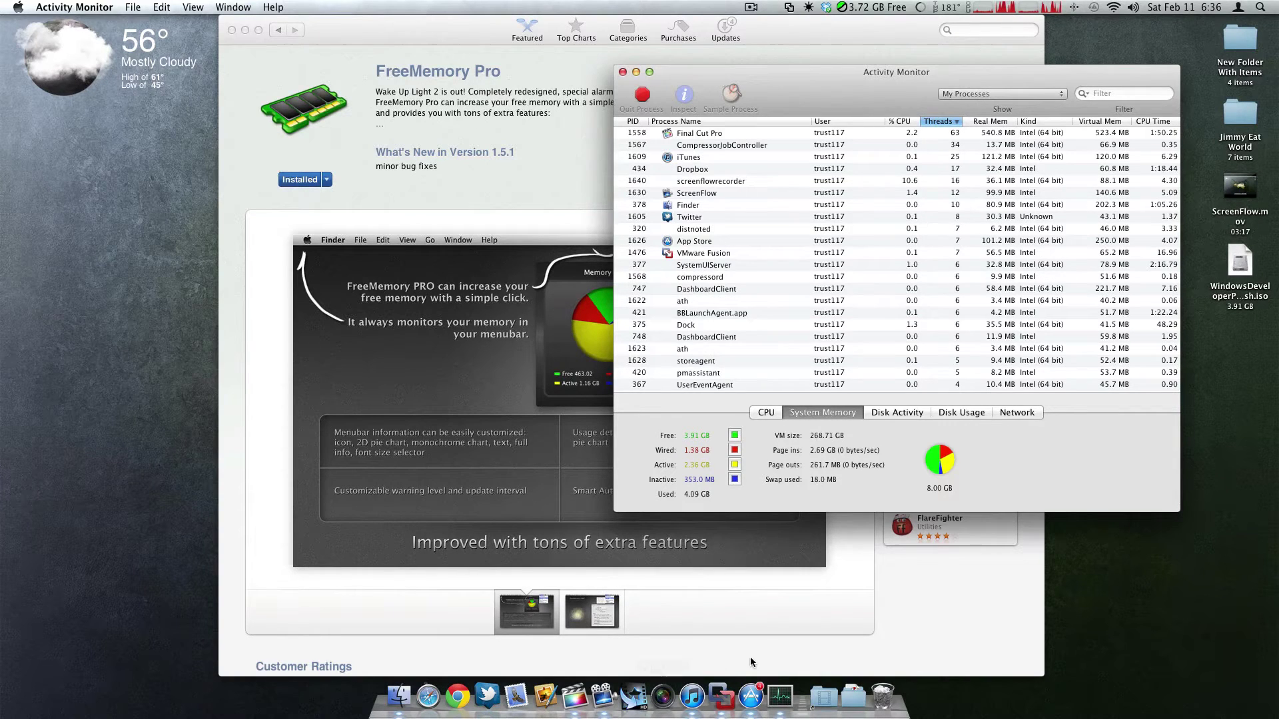
# Quit iTunes and Final Cut Pro from the Dock, raising free memory to 4.71 GB.
pyautogui.rightClick(700, 698)
pyautogui.click(699, 659)
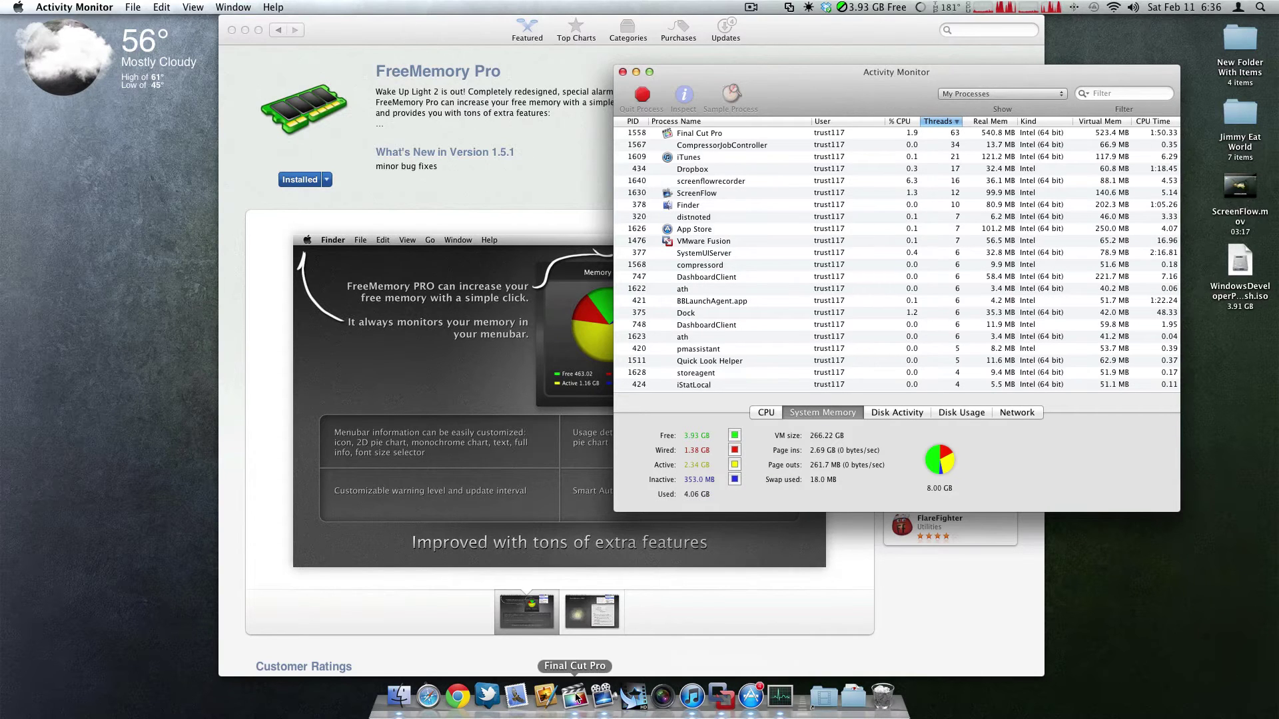
pyautogui.rightClick(575, 696)
pyautogui.click(580, 660)
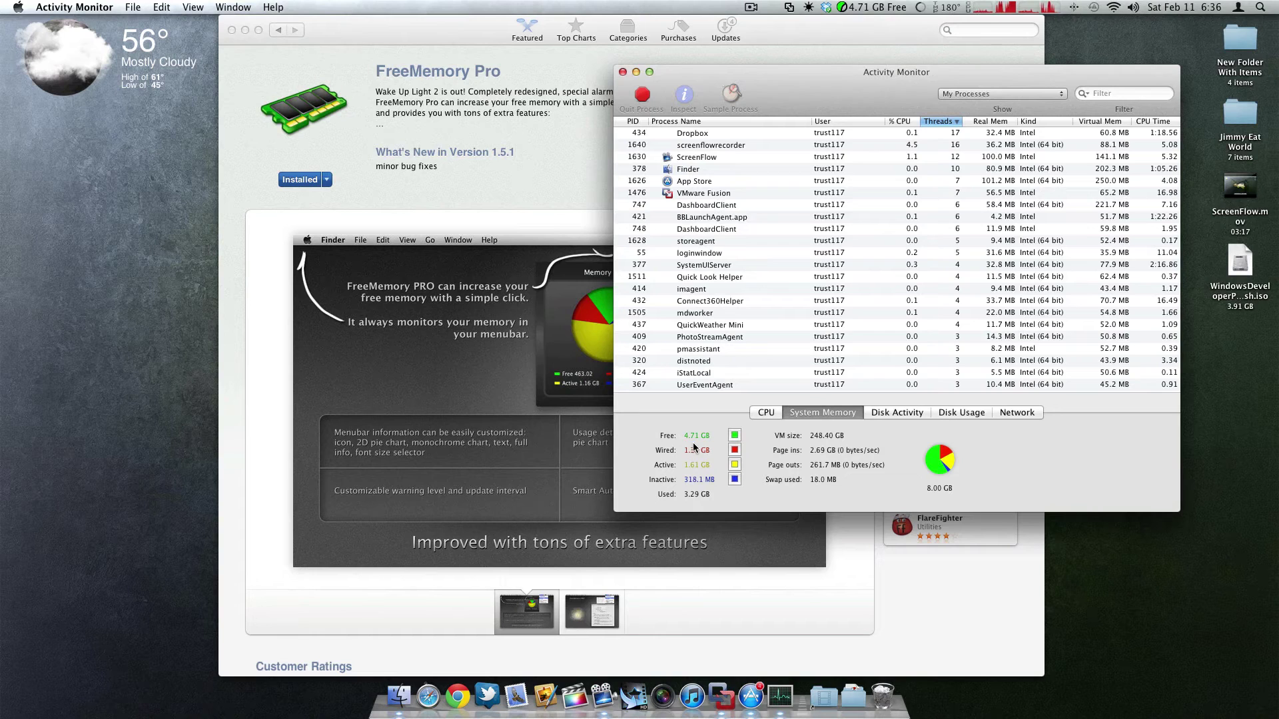
# Run Free Memory from the FreeMemory menu-bar item, bringing free memory to 5.04 GB.
pyautogui.click(878, 7)
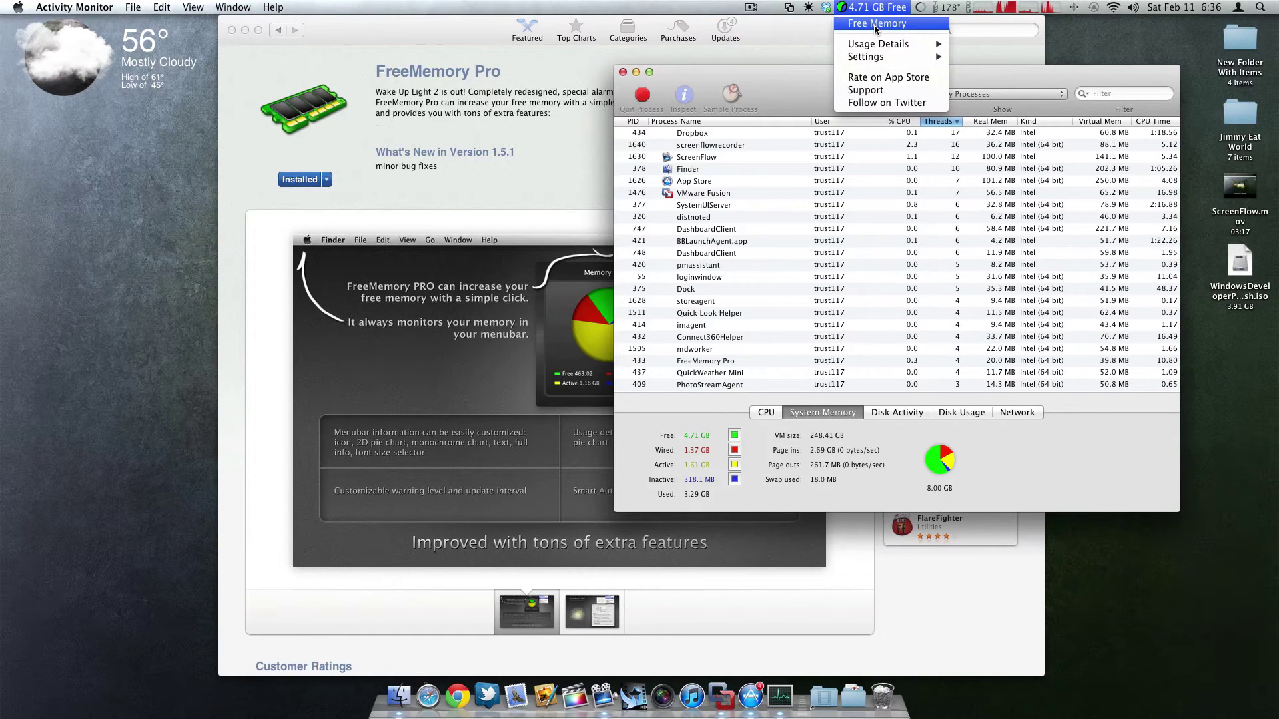
pyautogui.click(873, 25)
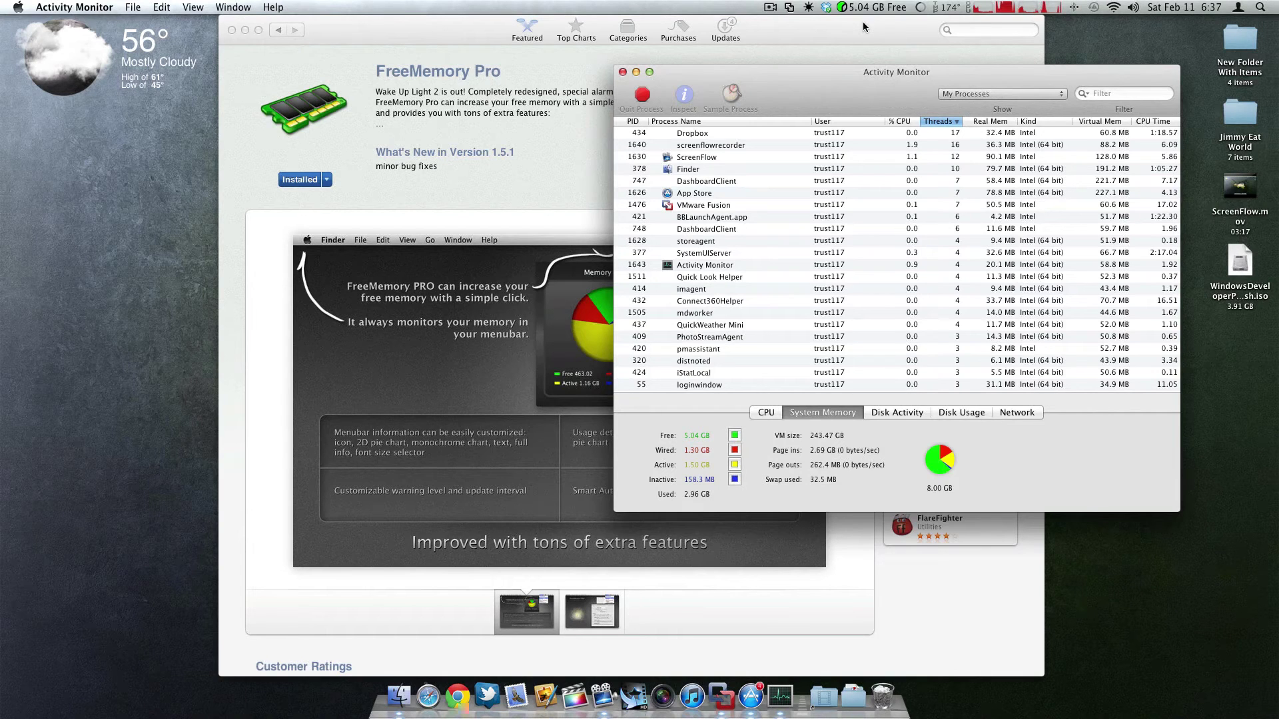
# In FreeMemory Pro preferences, switch the menu-bar icon style to Pie Chart and check it.
pyautogui.click(865, 8)
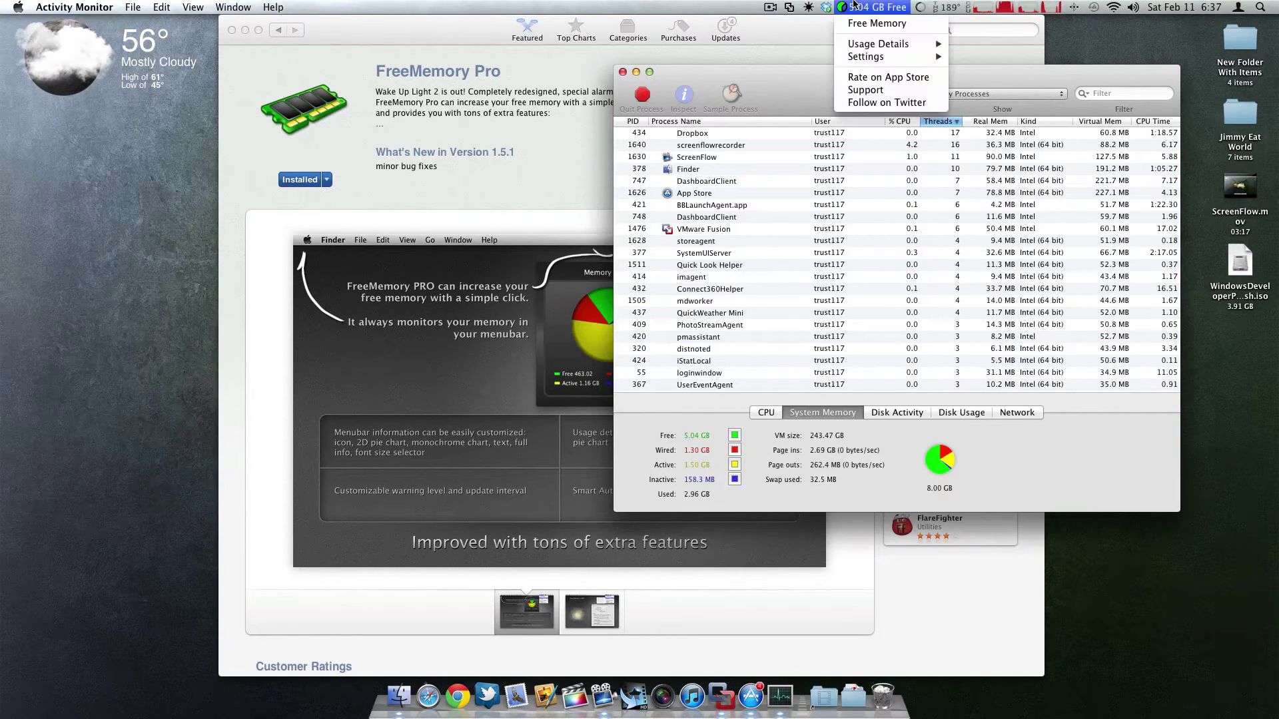
pyautogui.moveTo(939, 58)
pyautogui.click(981, 57)
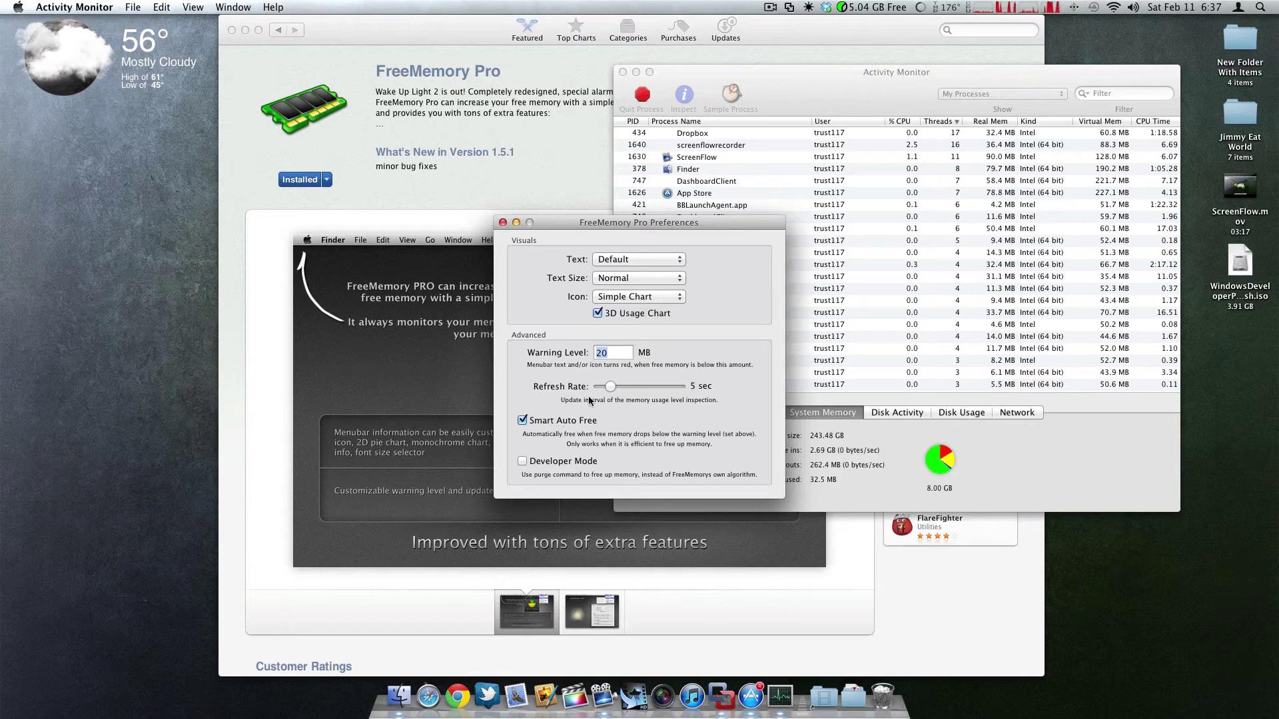
pyautogui.click(648, 296)
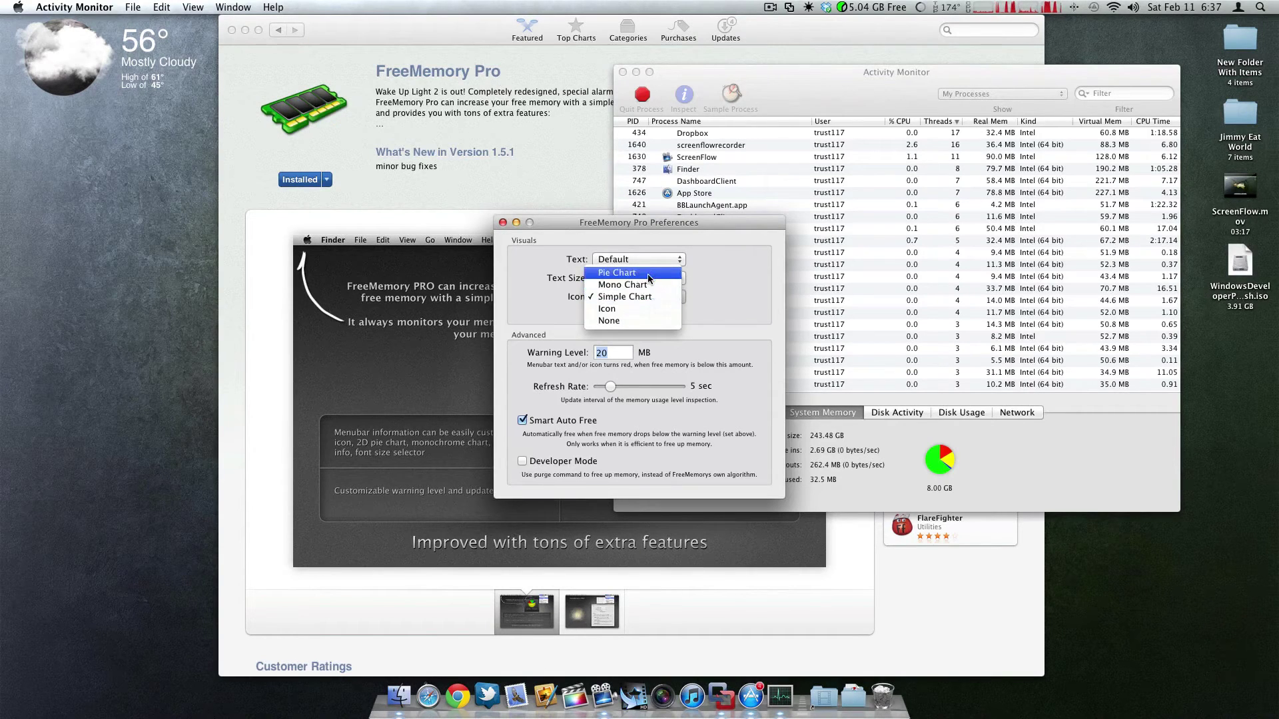
pyautogui.click(626, 272)
pyautogui.click(841, 8)
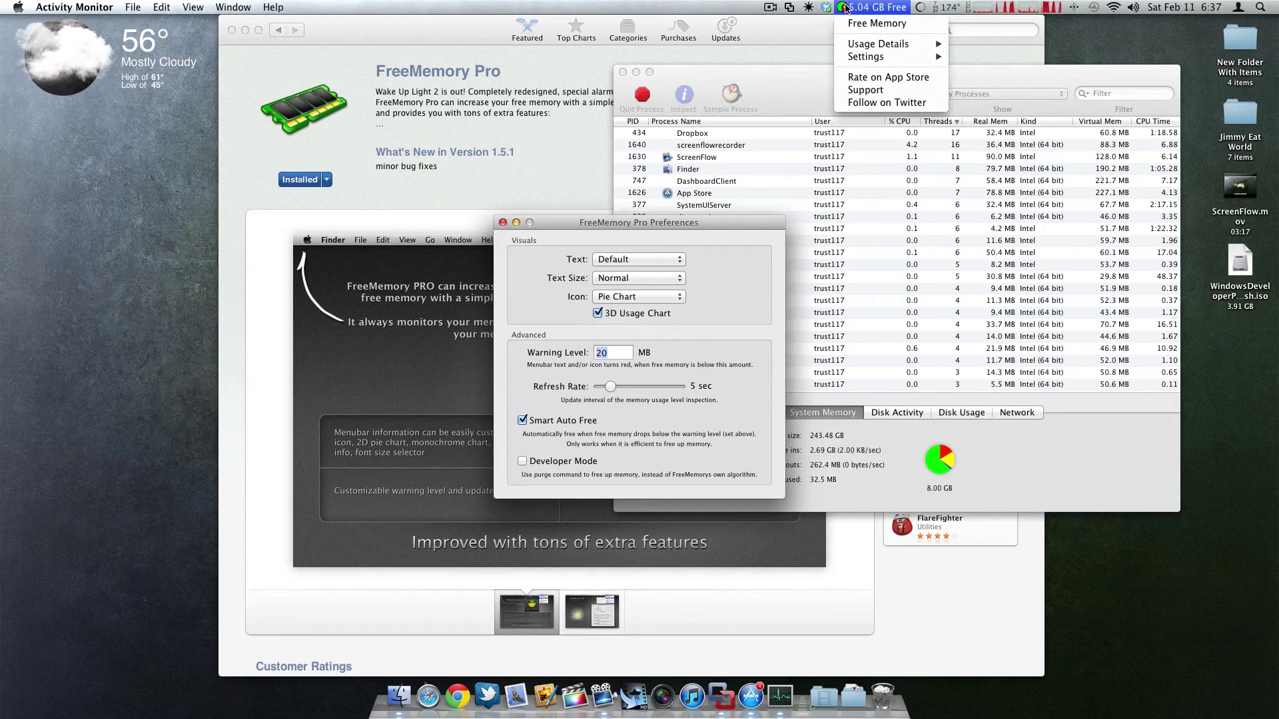
pyautogui.click(646, 293)
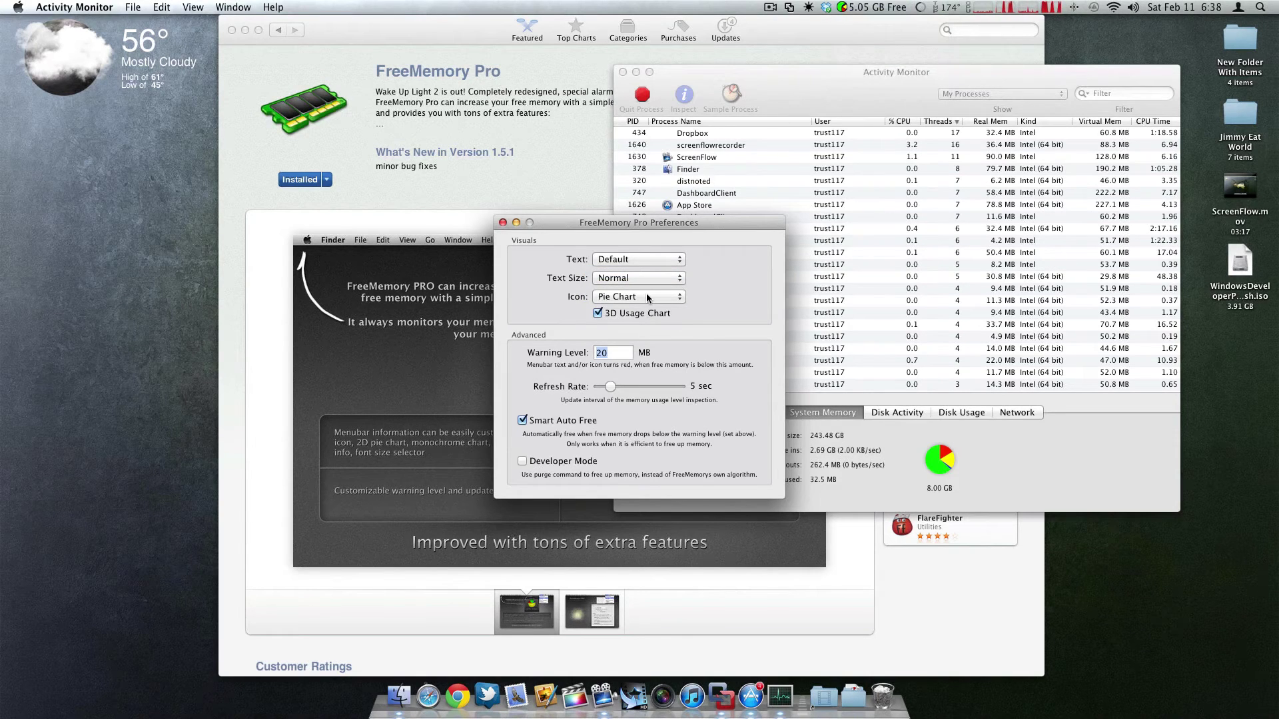
# Try the Mono Chart and Icon styles for the menu-bar icon.
pyautogui.click(647, 293)
pyautogui.click(649, 311)
pyautogui.click(875, 8)
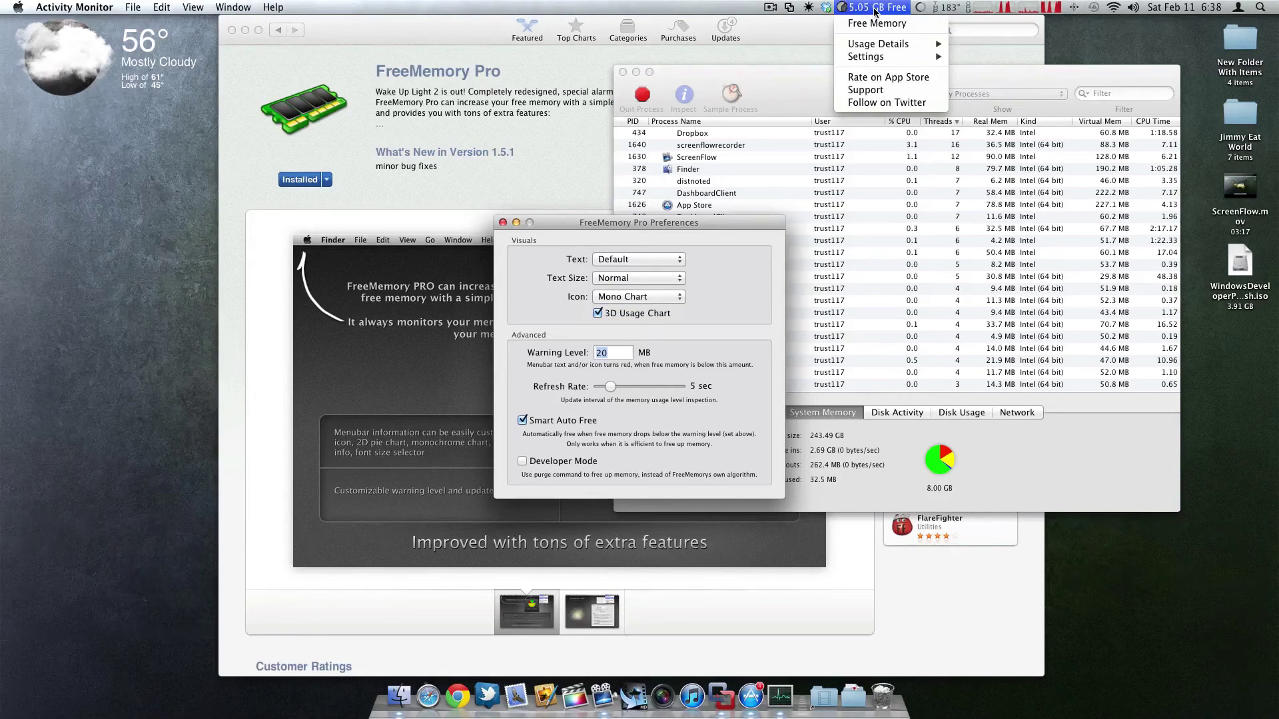
pyautogui.click(658, 294)
pyautogui.click(658, 295)
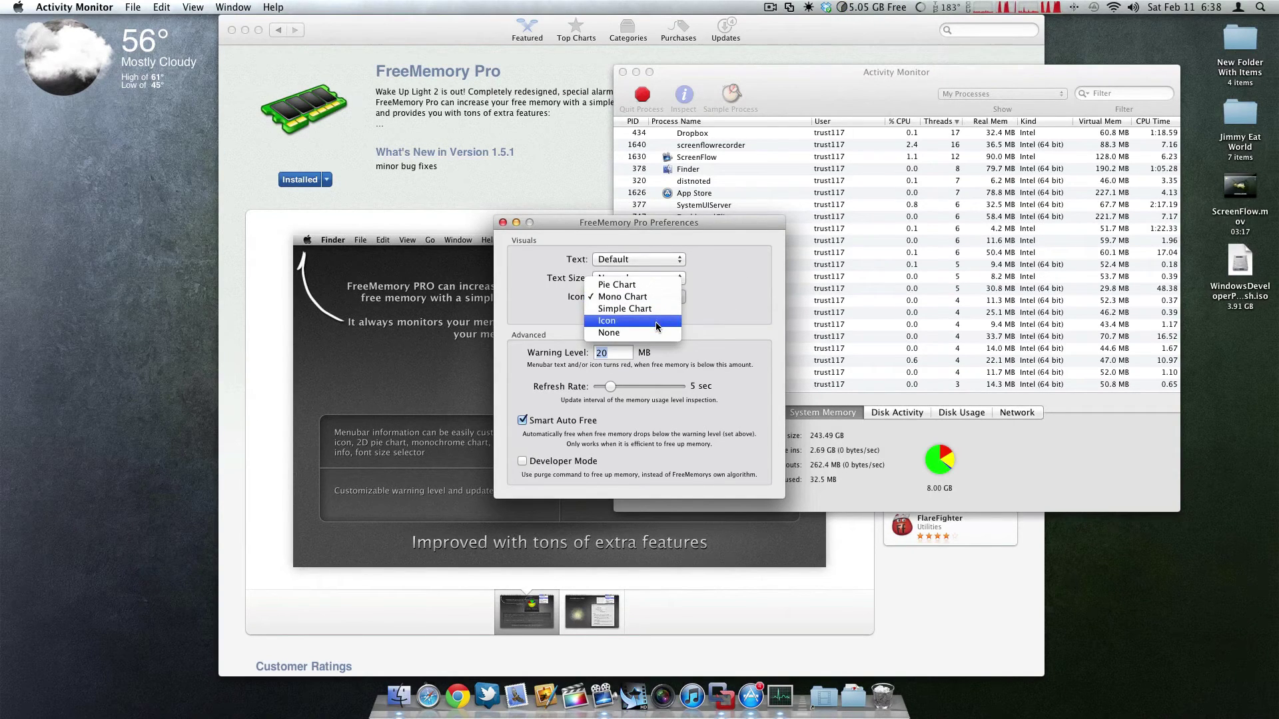
pyautogui.click(648, 320)
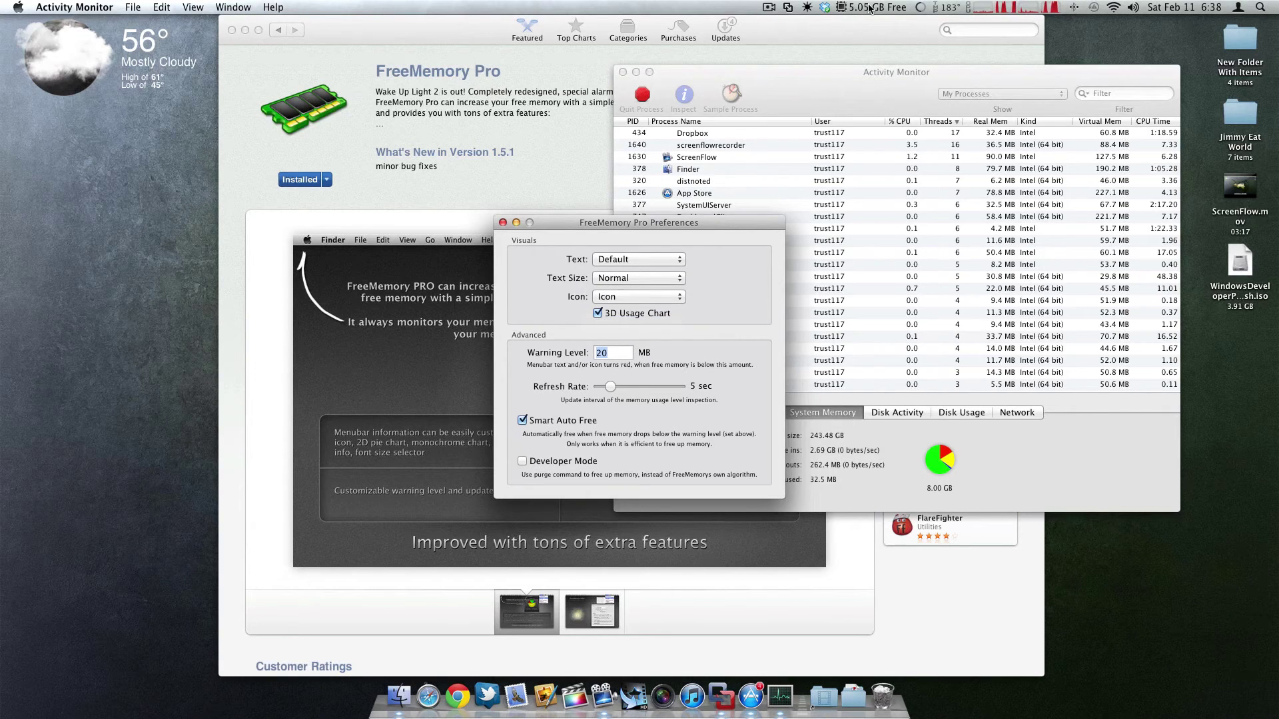
# Restore the Simple Chart icon style, then close Preferences and Activity Monitor.
pyautogui.click(646, 295)
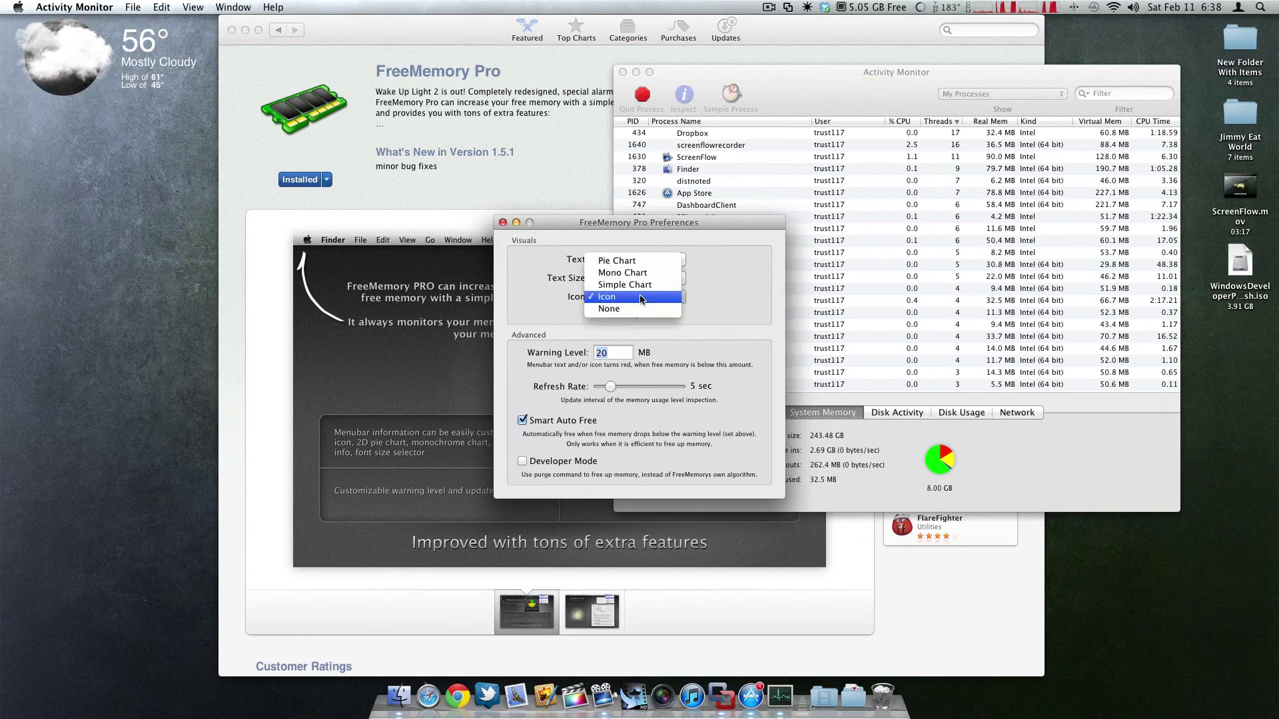
pyautogui.click(653, 282)
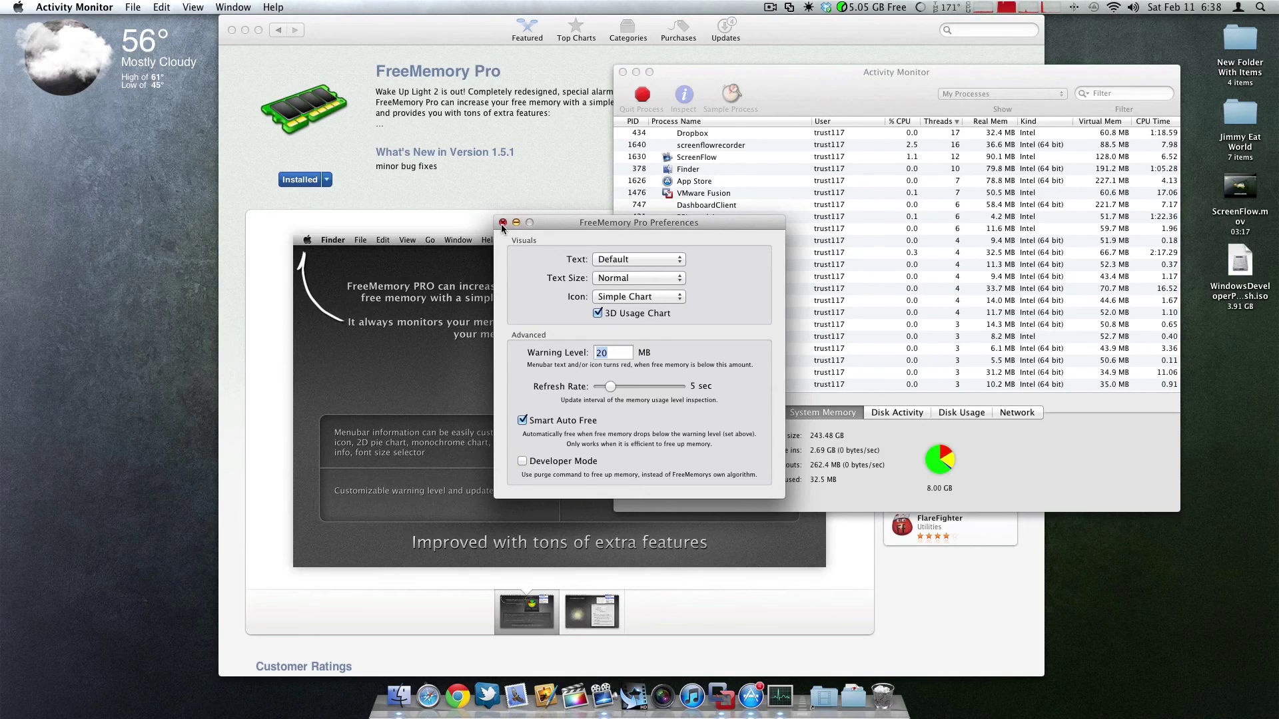
pyautogui.click(502, 223)
pyautogui.click(621, 72)
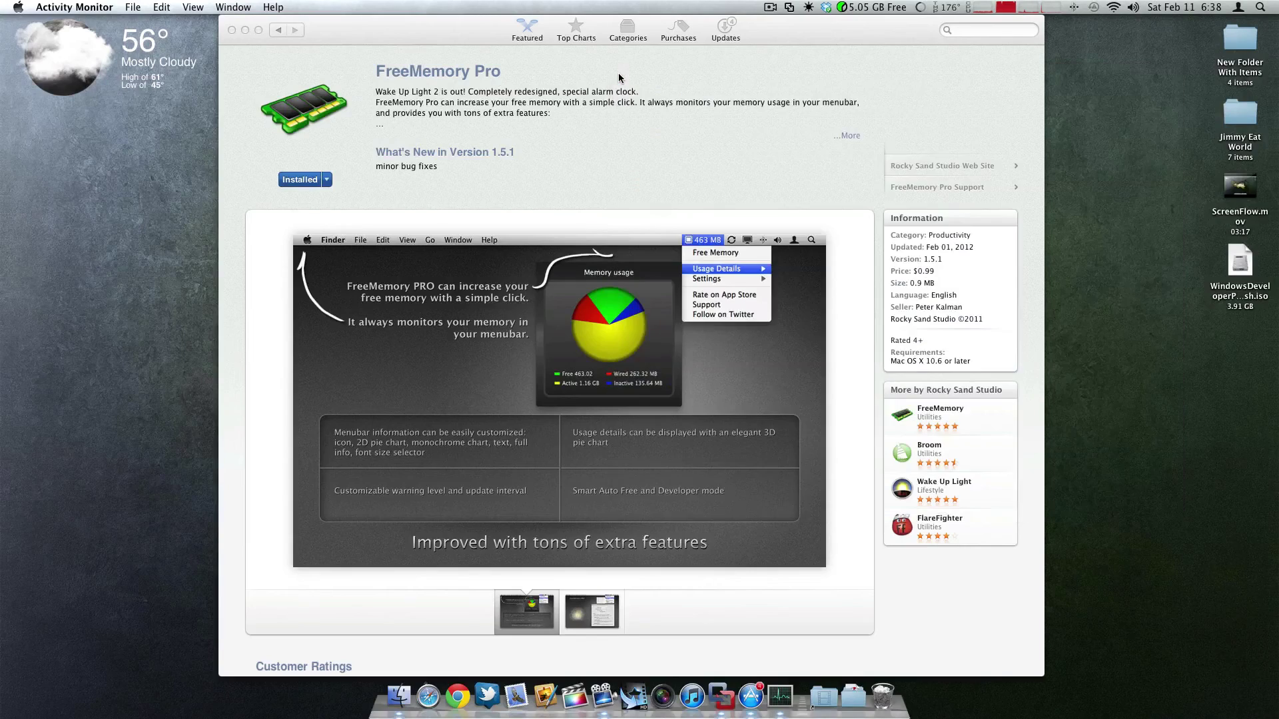